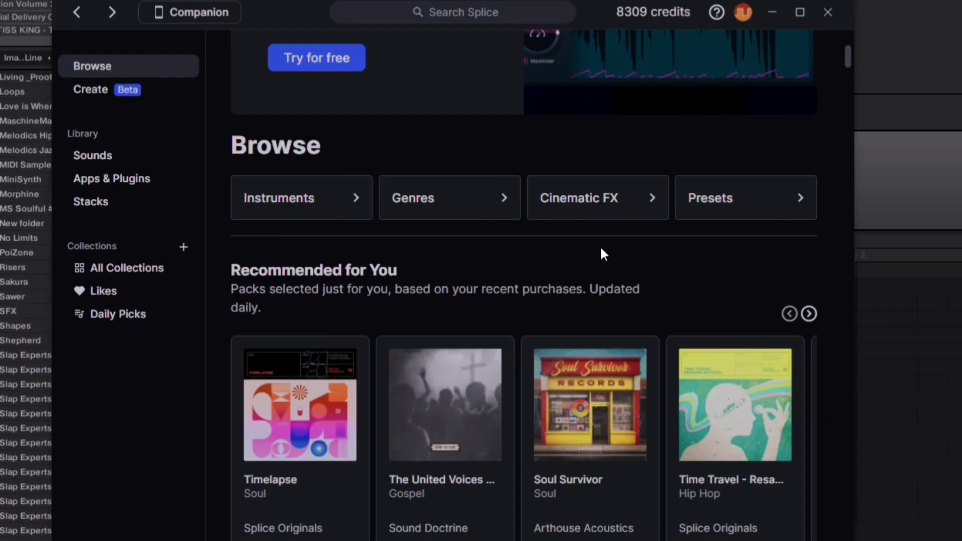
- Open the Soul Survivor pack and preview the AHA_SV_70 resampled melody loop (C minor, 70 BPM)
{"action": "left_click", "coordinate": [589, 493]}
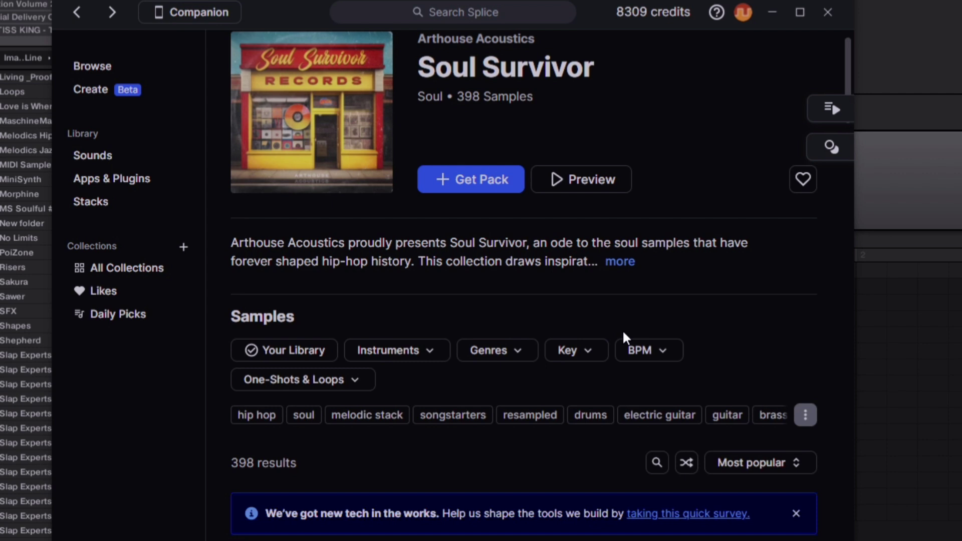
{"action": "scroll", "coordinate": [541, 273], "scroll_direction": "down", "scroll_amount": 5}
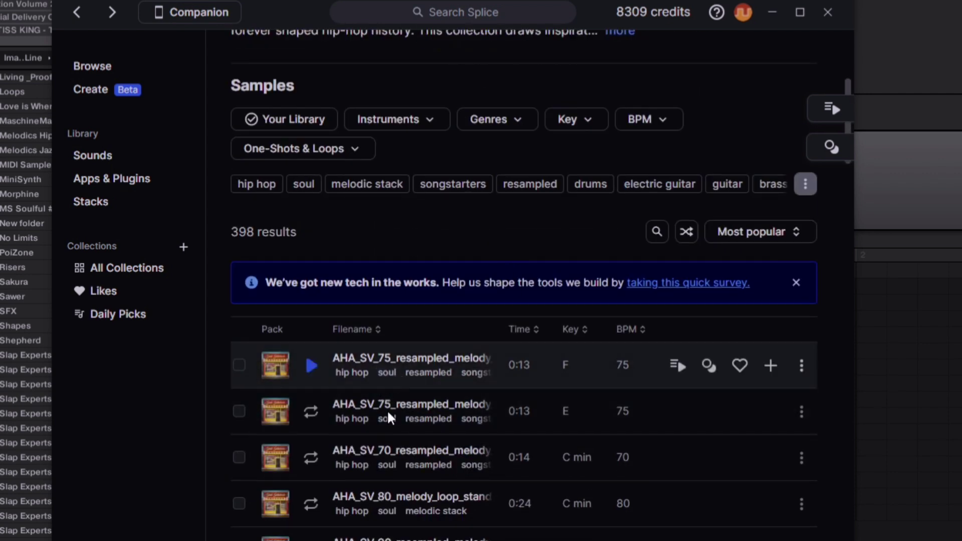
{"action": "left_click", "coordinate": [311, 411]}
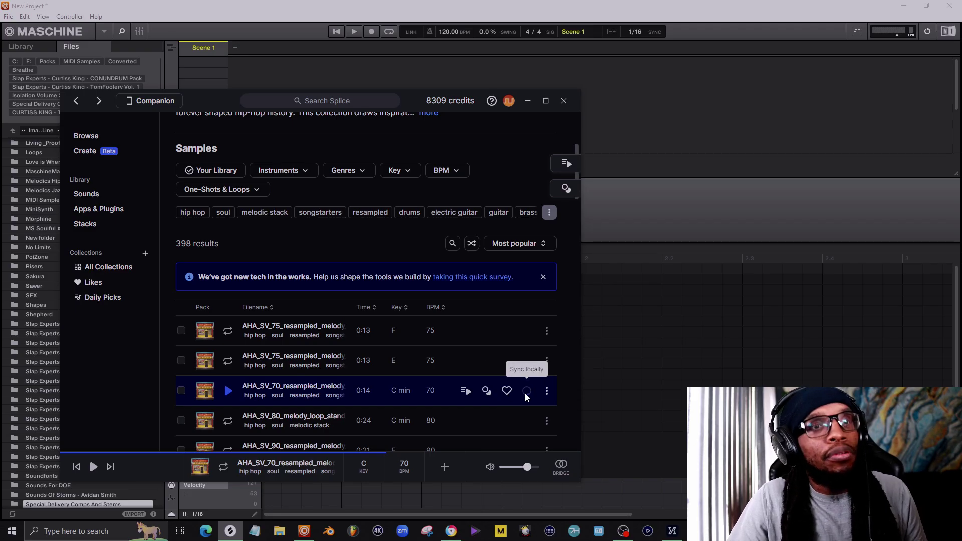
- Download the 70 BPM C minor loop for one credit and drag it out toward Maschine
{"action": "left_click", "coordinate": [525, 394]}
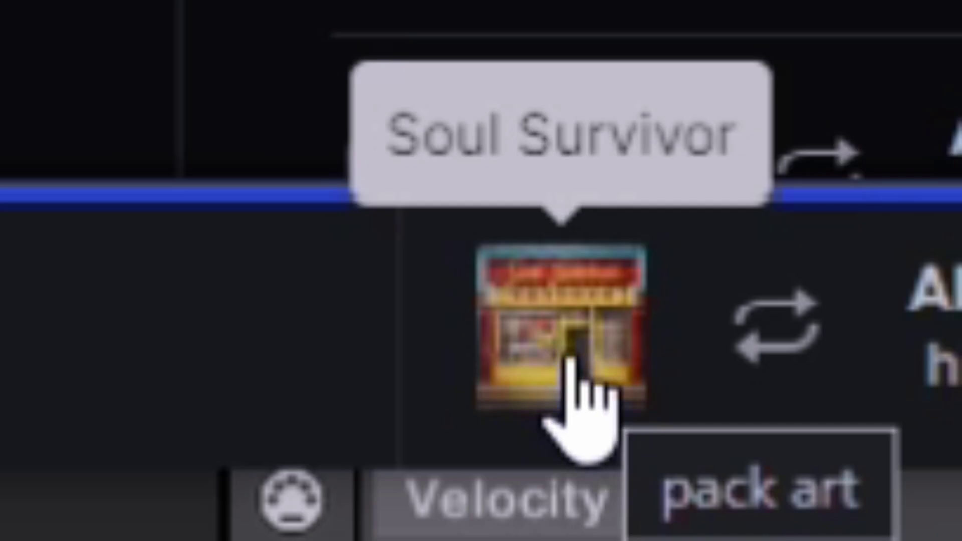
{"action": "left_click", "coordinate": [533, 311]}
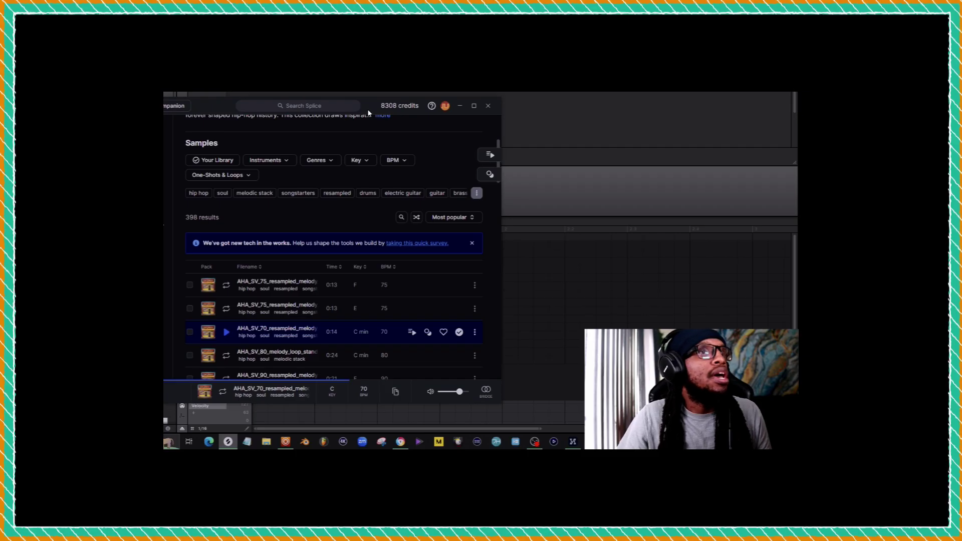
{"action": "left_click_drag", "start_coordinate": [390, 96], "coordinate": [609, 107]}
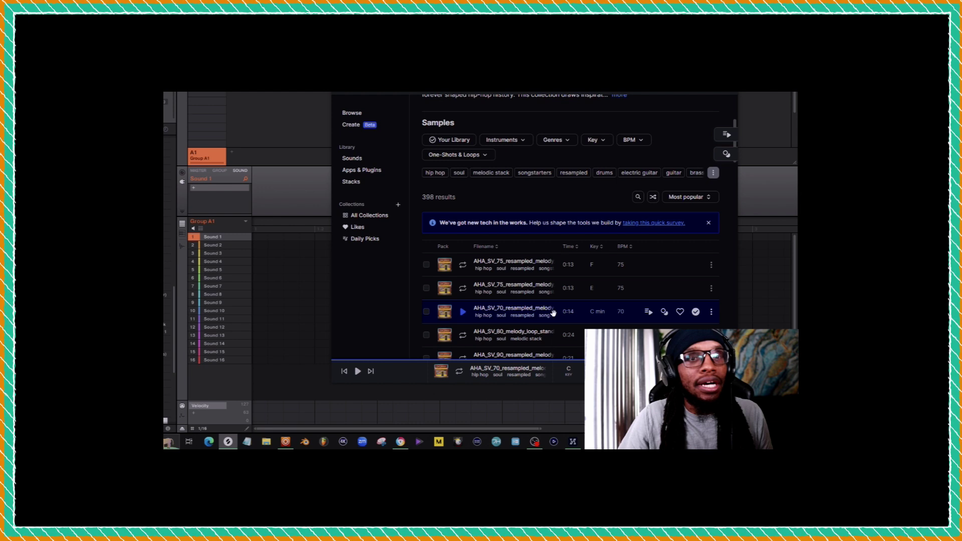
{"action": "left_click_drag", "start_coordinate": [543, 316], "coordinate": [213, 236]}
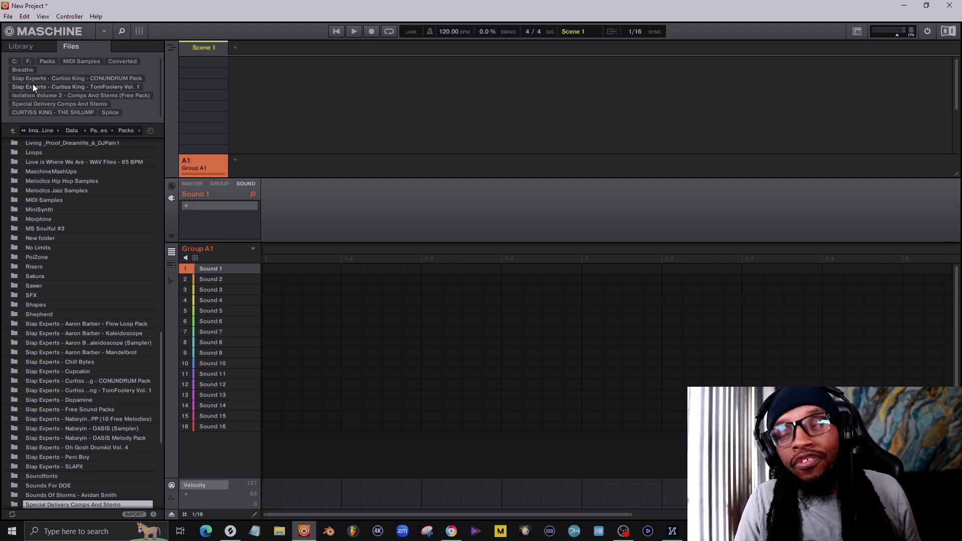
- Browse Maschine's file browser from TomFoolery Vol. 1 into the Splice folder
{"action": "left_click", "coordinate": [124, 87]}
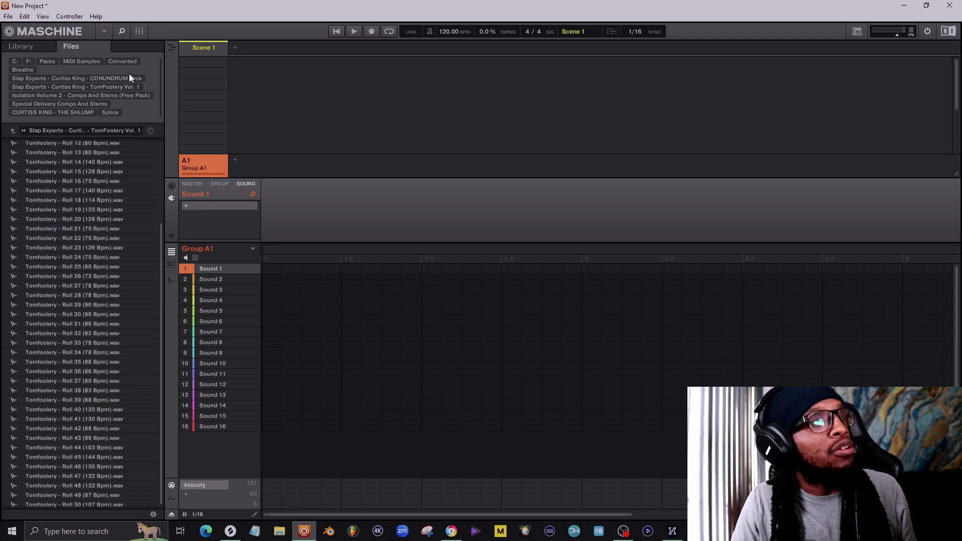
{"action": "left_click", "coordinate": [110, 113]}
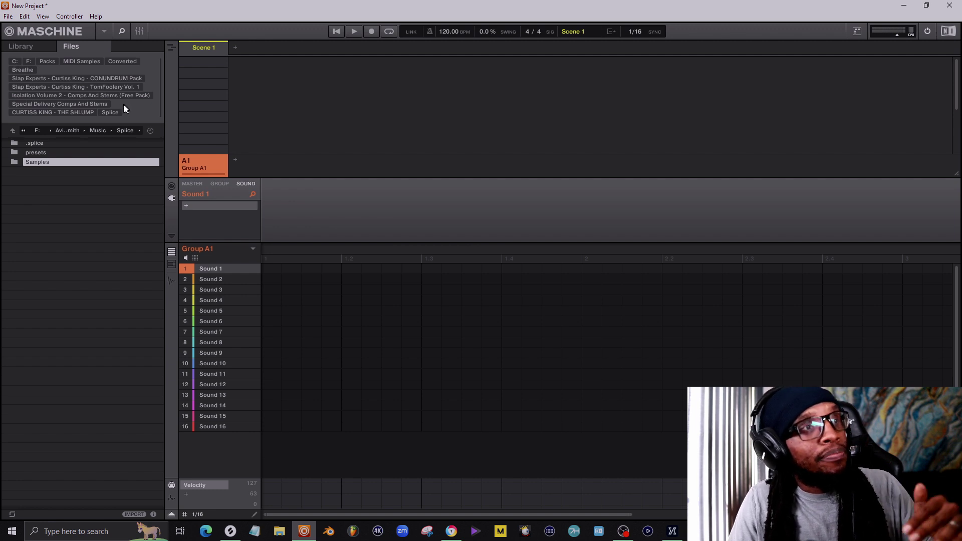
- Add the Splice Samples packs folder to Favorites and open it to list Soul Survivor
{"action": "double_click", "coordinate": [44, 161]}
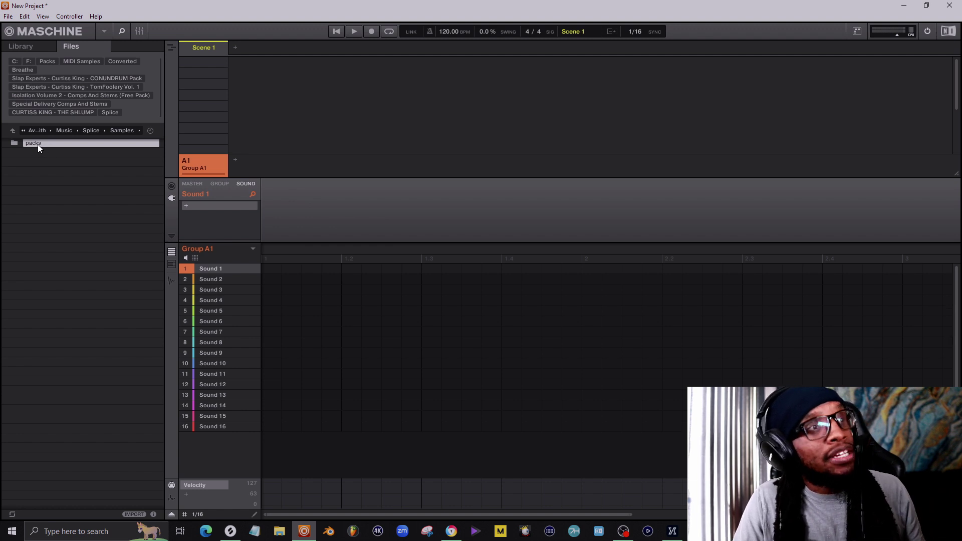
{"action": "right_click", "coordinate": [38, 145]}
{"action": "left_click", "coordinate": [55, 150]}
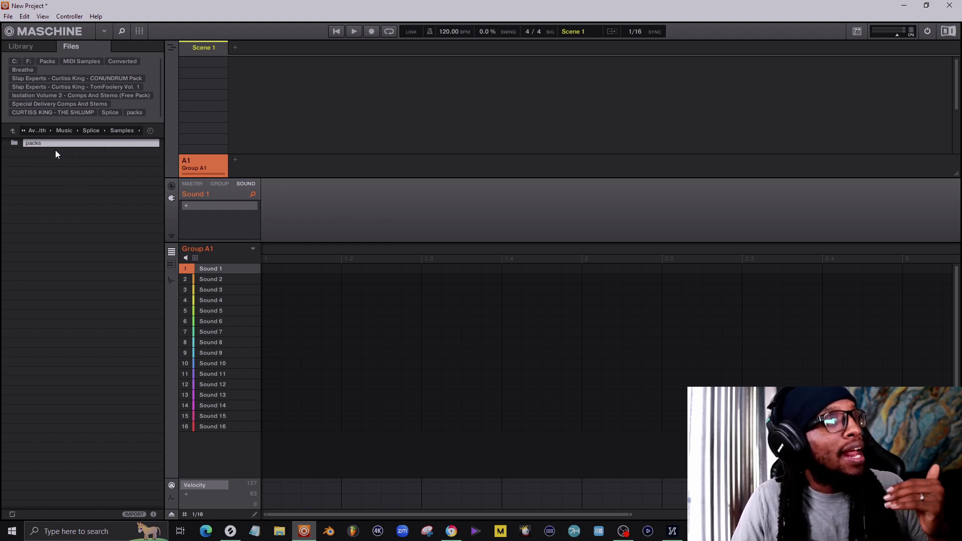
{"action": "left_click", "coordinate": [110, 113]}
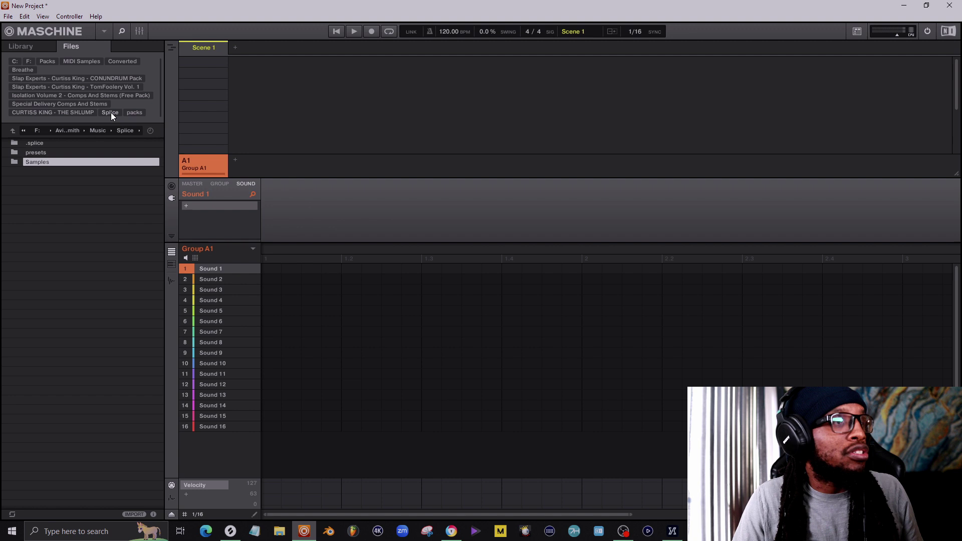
{"action": "left_click", "coordinate": [65, 87]}
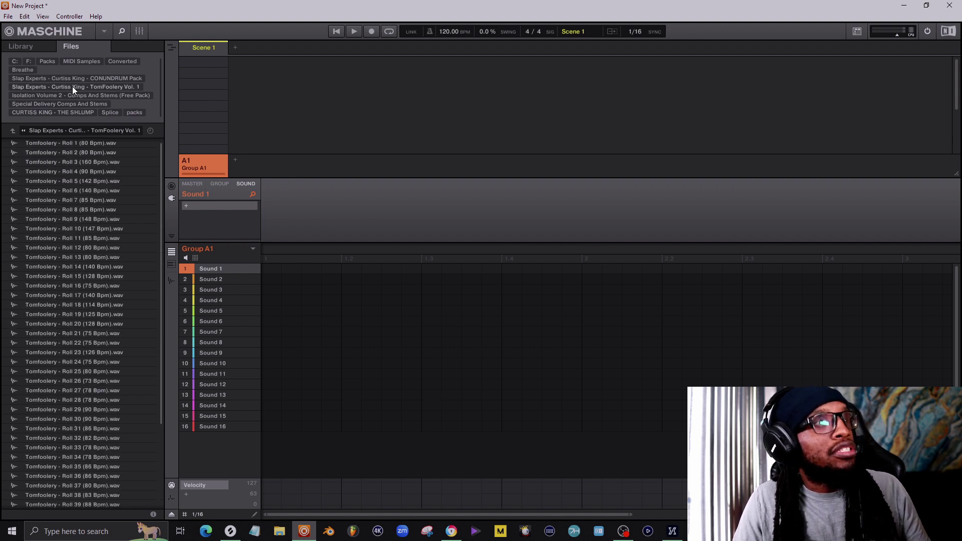
{"action": "left_click", "coordinate": [133, 112]}
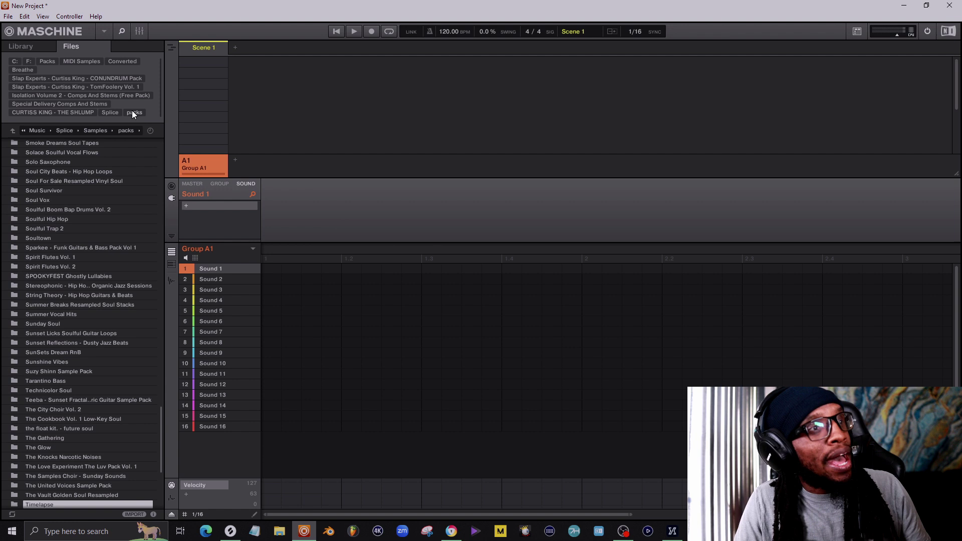
{"action": "scroll", "coordinate": [111, 240], "scroll_direction": "down", "scroll_amount": 4}
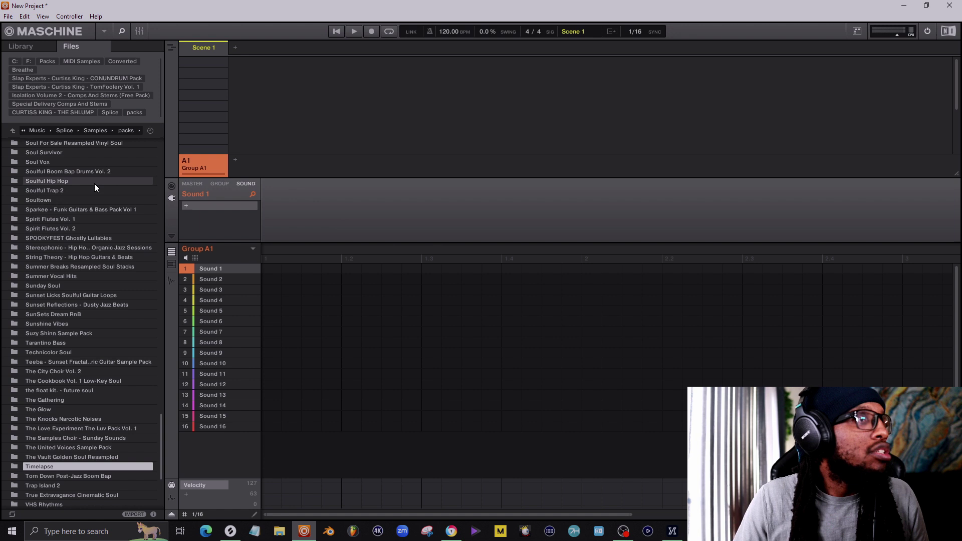
- Open Soul Survivor > loops > resampled_melody and set the project tempo to 91 BPM
{"action": "left_click", "coordinate": [64, 151]}
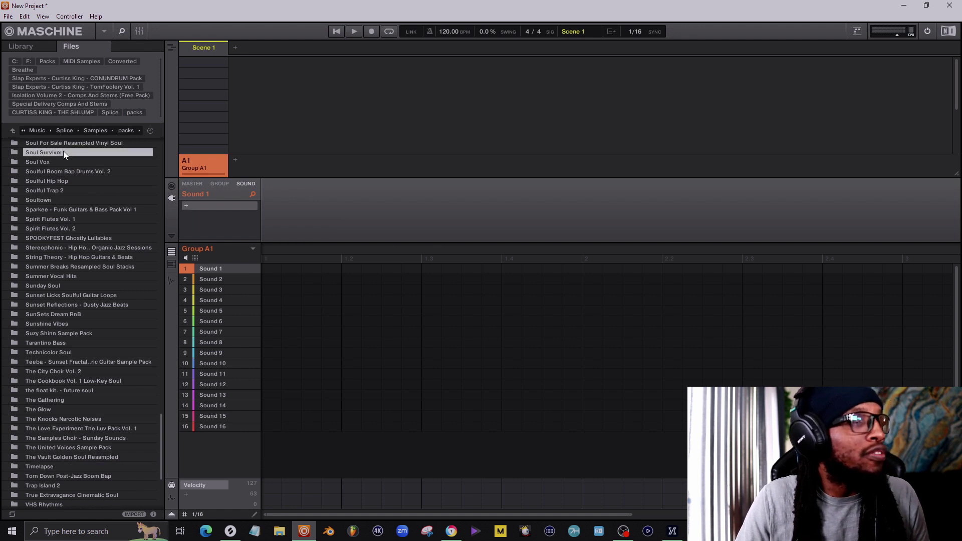
{"action": "double_click", "coordinate": [63, 151]}
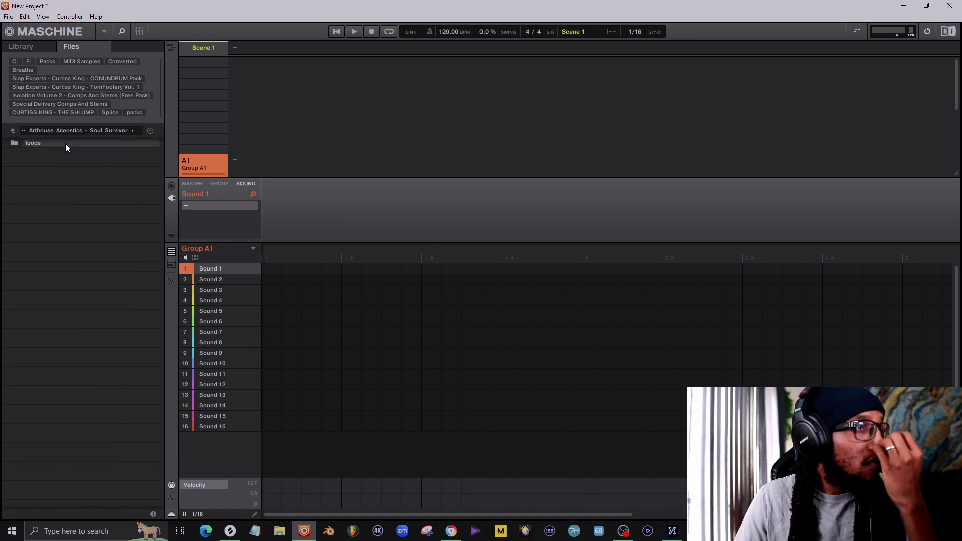
{"action": "double_click", "coordinate": [65, 143]}
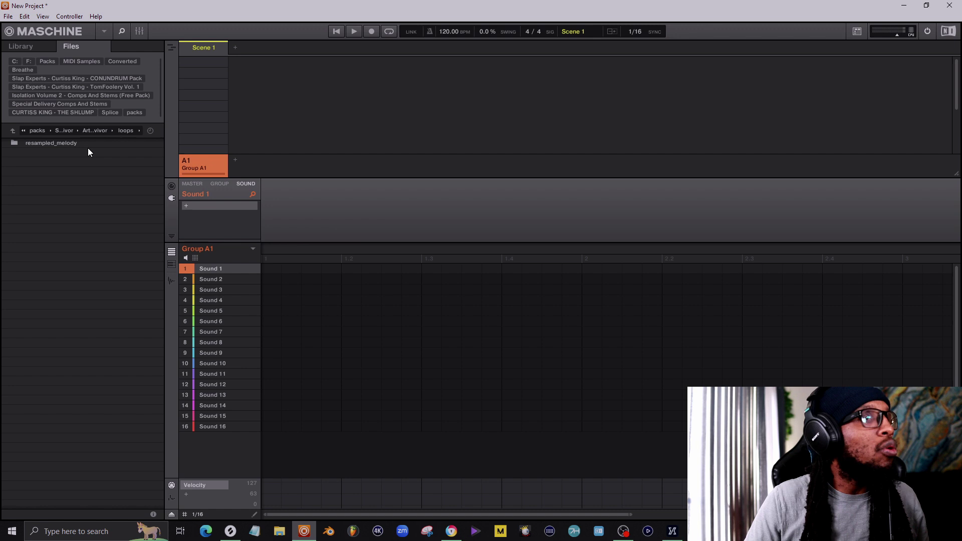
{"action": "double_click", "coordinate": [86, 142]}
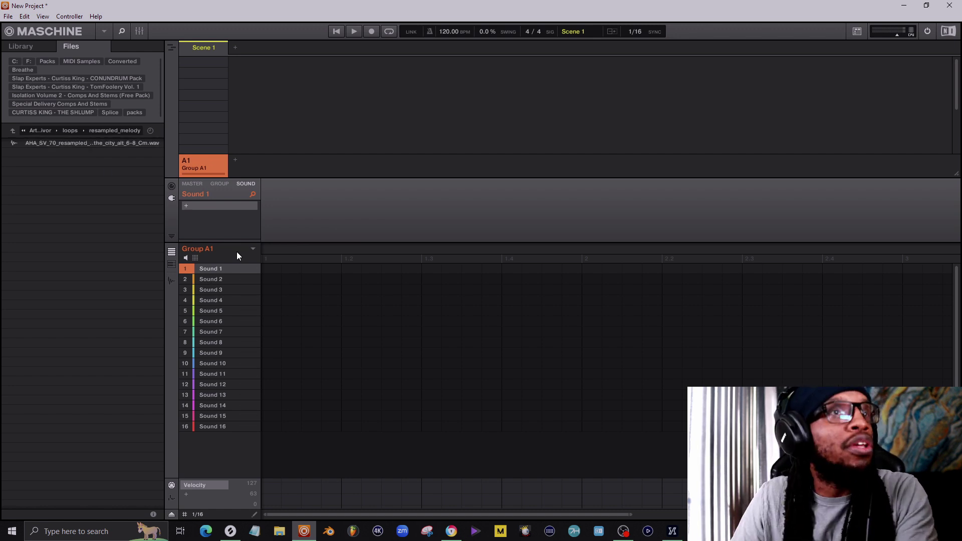
{"action": "left_click_drag", "start_coordinate": [450, 29], "coordinate": [450, 48]}
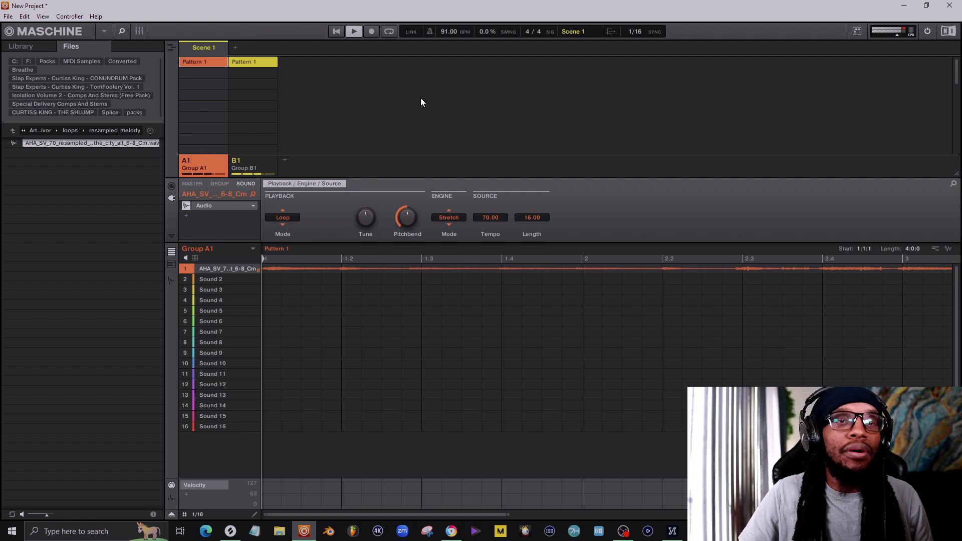
- Stop playback and bring up Splice's Create (Beta) stack page, moving the window left
{"action": "key", "text": "space"}
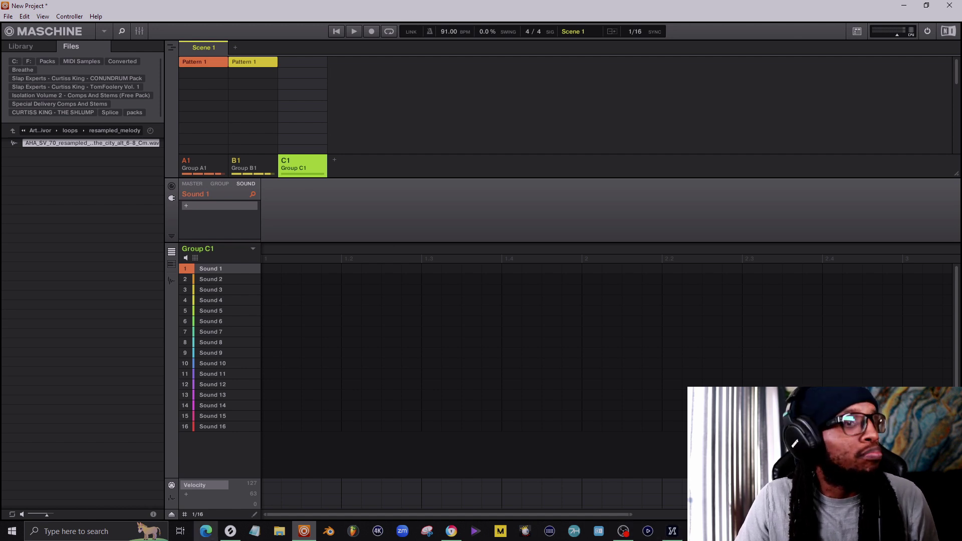
{"action": "left_click", "coordinate": [230, 531]}
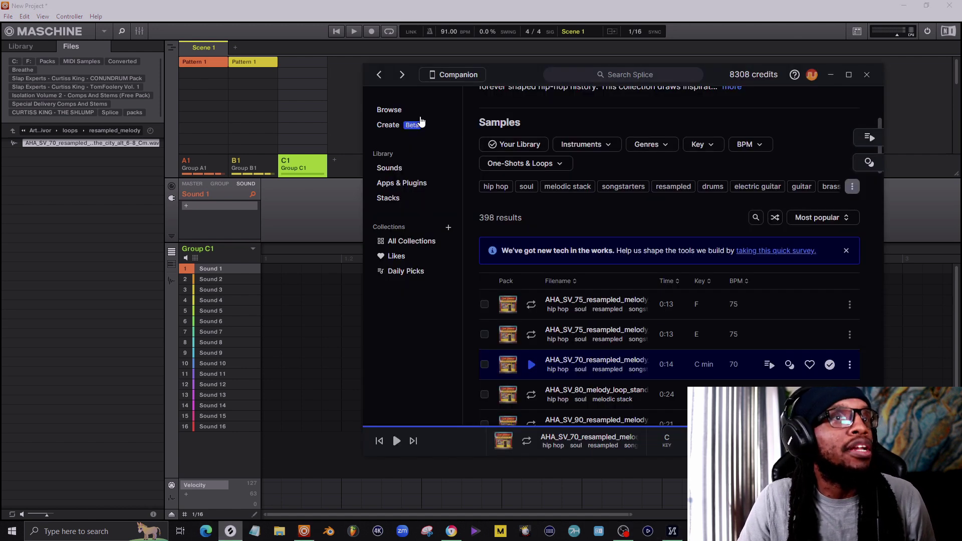
{"action": "left_click", "coordinate": [398, 128]}
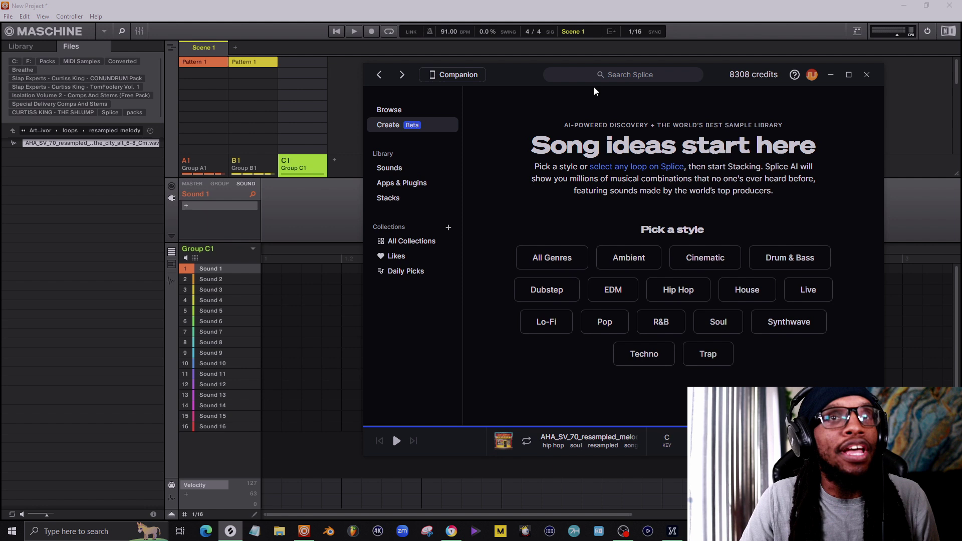
{"action": "left_click_drag", "start_coordinate": [723, 72], "coordinate": [531, 72]}
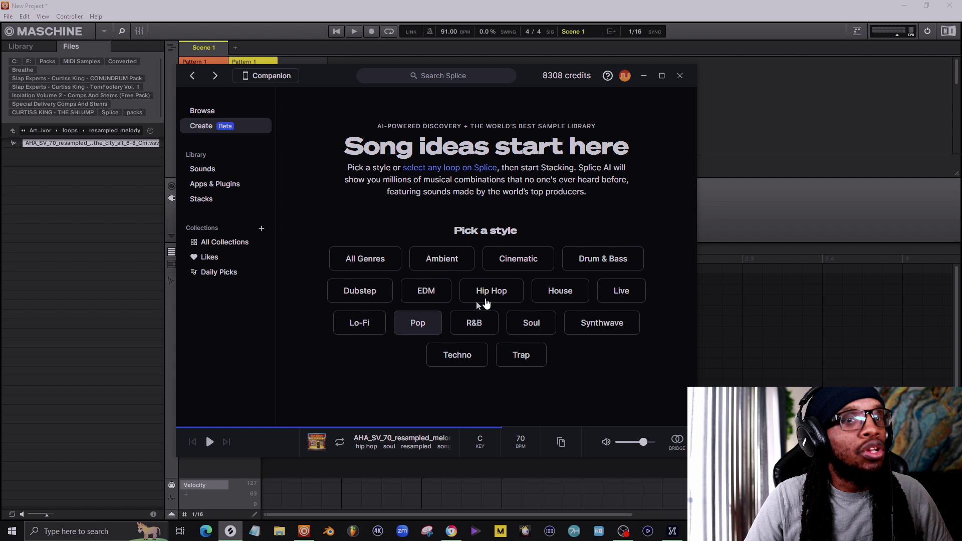
- Start a Hip Hop stack, play it, and delete its DRUMS layer
{"action": "left_click", "coordinate": [500, 291]}
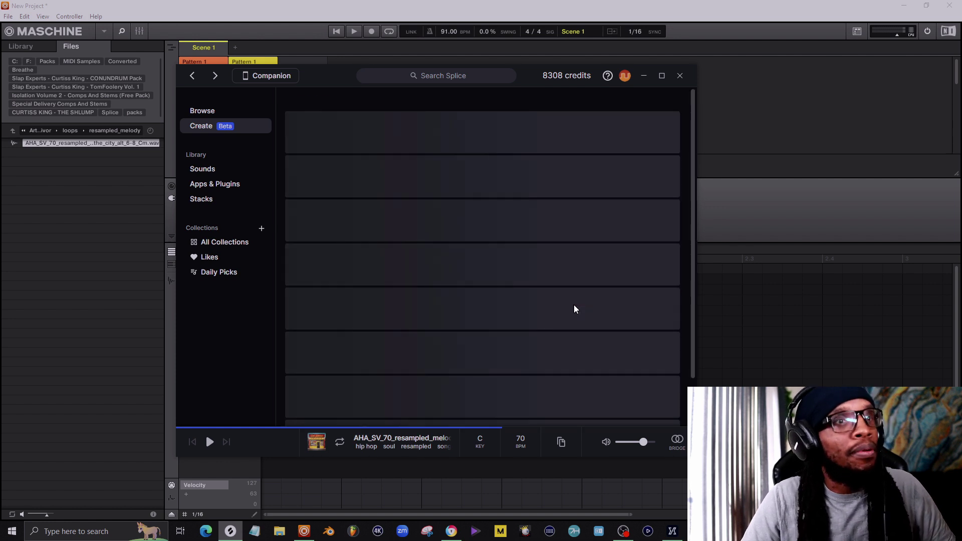
{"action": "key", "text": "space"}
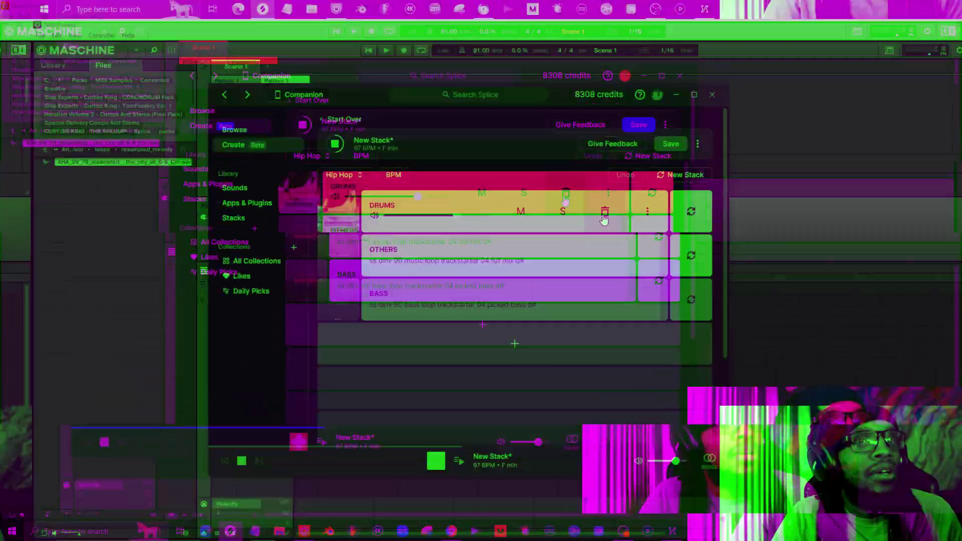
{"action": "left_click", "coordinate": [566, 201]}
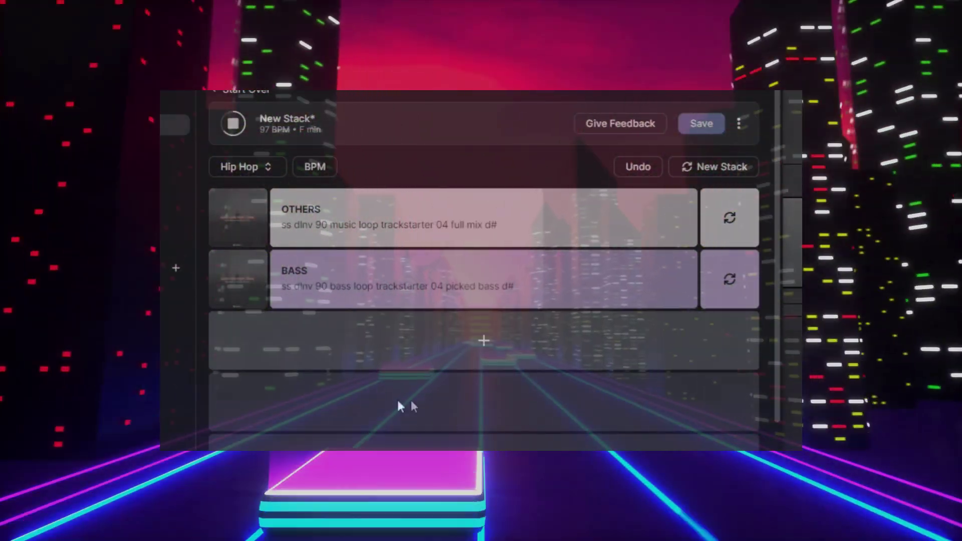
- Add a Brass & Winds layer below the bass and raise its volume
{"action": "mouse_move", "coordinate": [464, 340]}
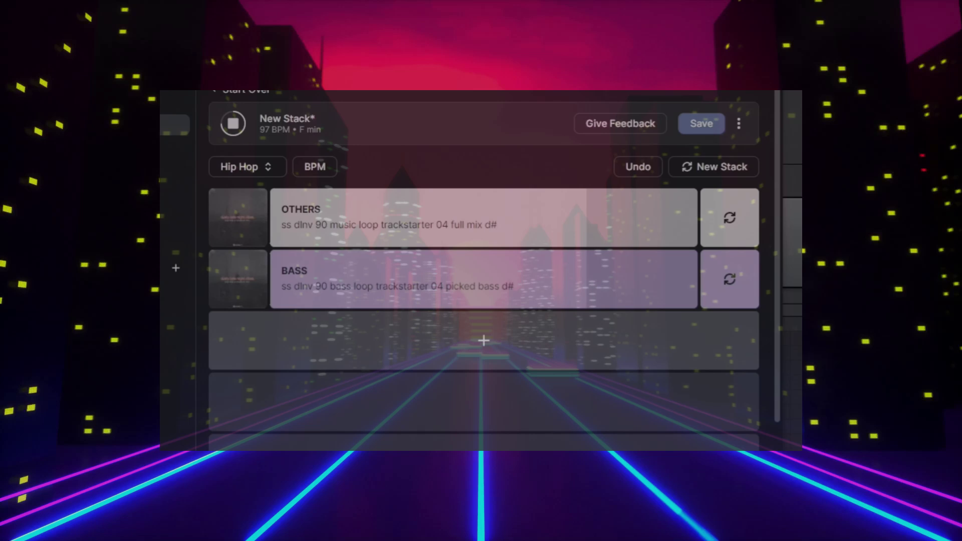
{"action": "mouse_move", "coordinate": [587, 224]}
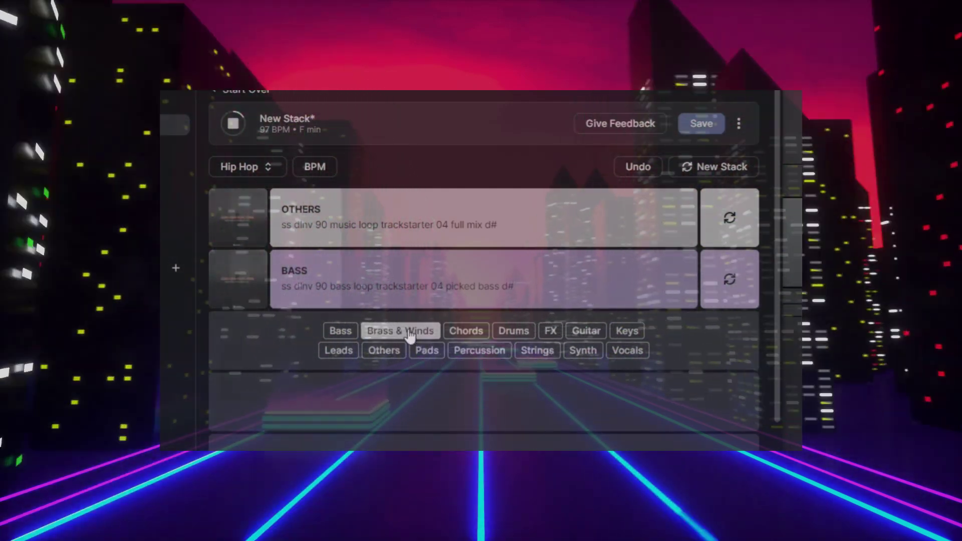
{"action": "left_click", "coordinate": [409, 333]}
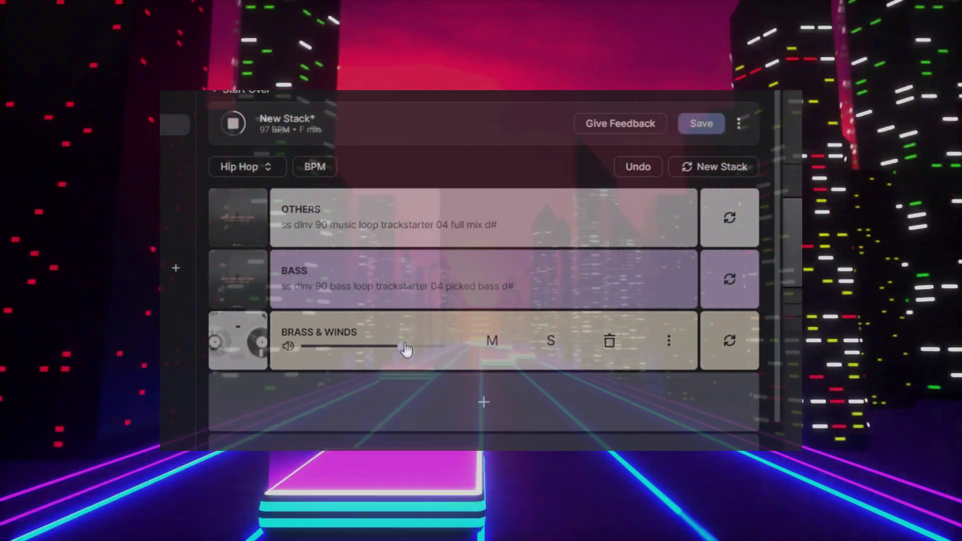
{"action": "left_click_drag", "start_coordinate": [403, 347], "coordinate": [430, 352]}
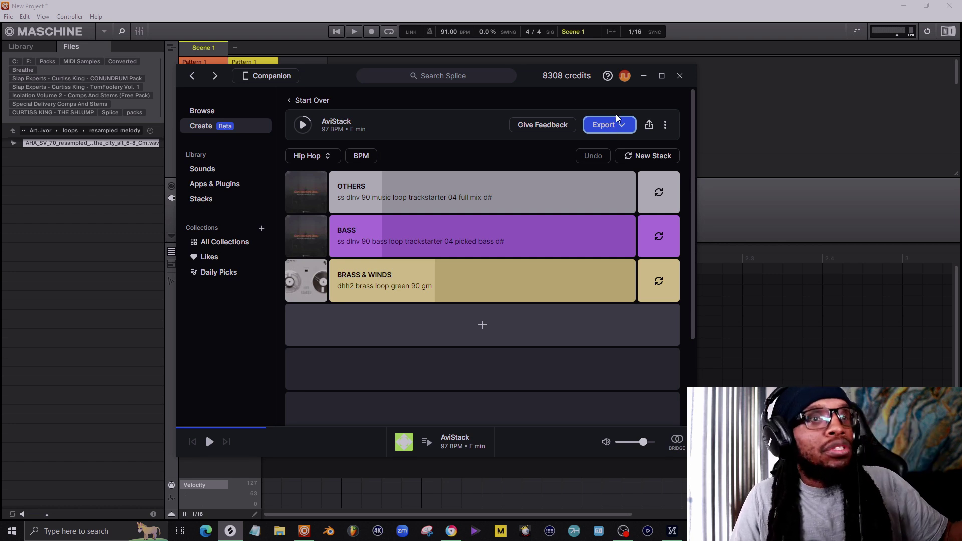
- Export AviStack as 'AviStack [Stereo mix (WAV)].wav' and bring Maschine's Downloads listing forward
{"action": "left_click", "coordinate": [617, 120]}
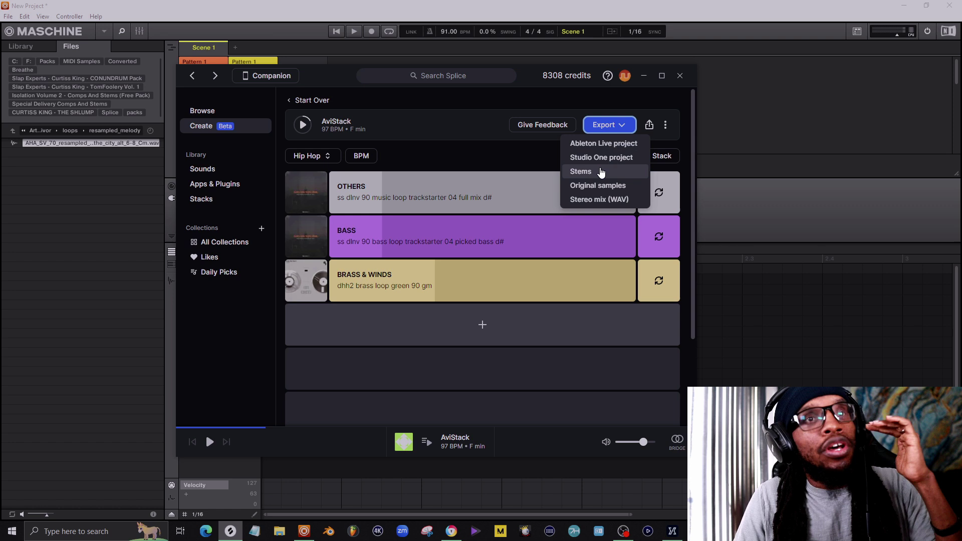
{"action": "left_click", "coordinate": [609, 200]}
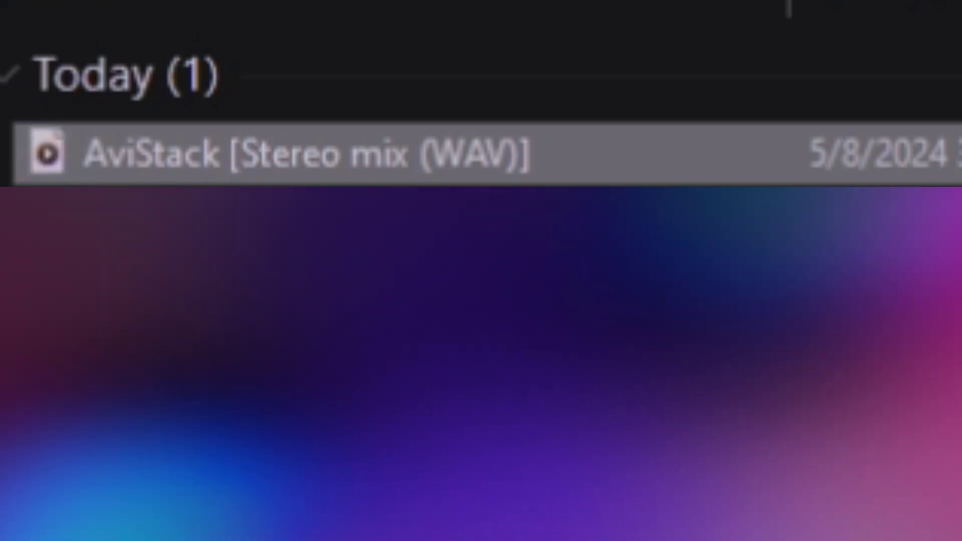
{"action": "left_click_drag", "start_coordinate": [751, 0], "coordinate": [348, 140]}
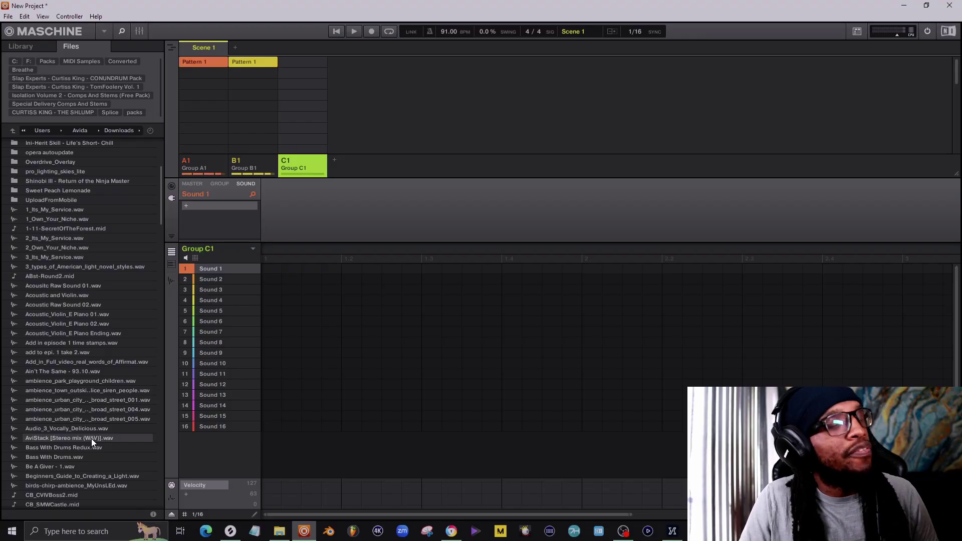
- Load 'AviStack [Stereo mix (WAV)].wav' onto Sound 1 of Group C1, audition it, then stop
{"action": "double_click", "coordinate": [91, 438]}
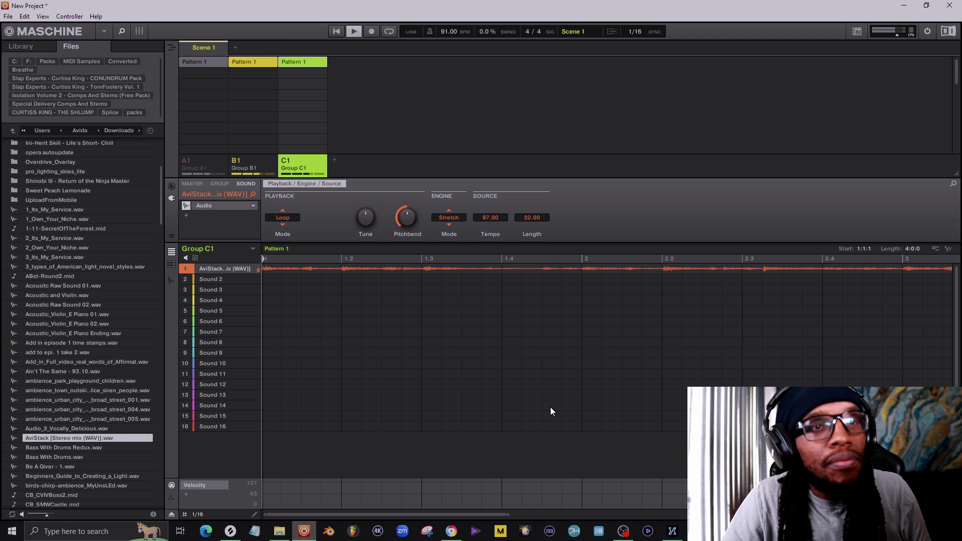
{"action": "left_click_drag", "start_coordinate": [509, 516], "coordinate": [785, 516]}
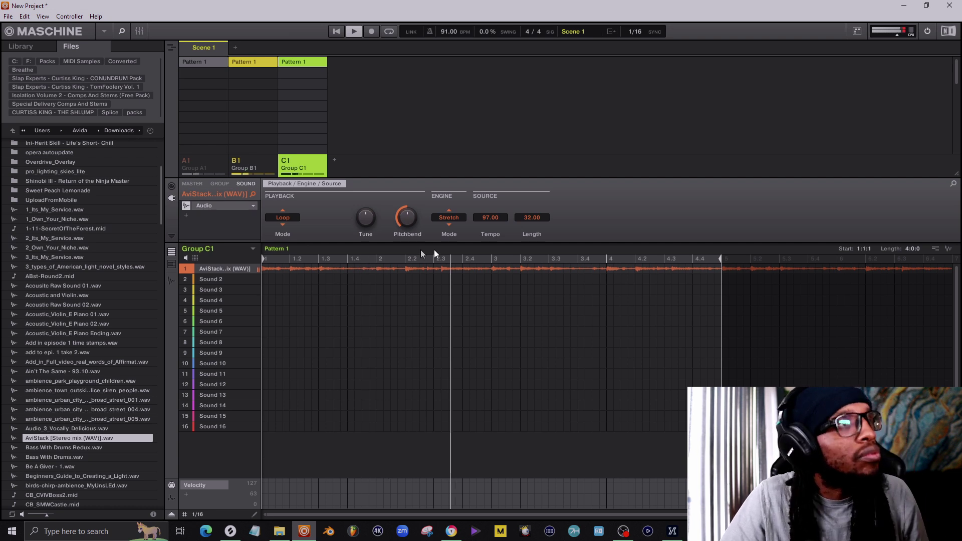
{"action": "key", "text": "space"}
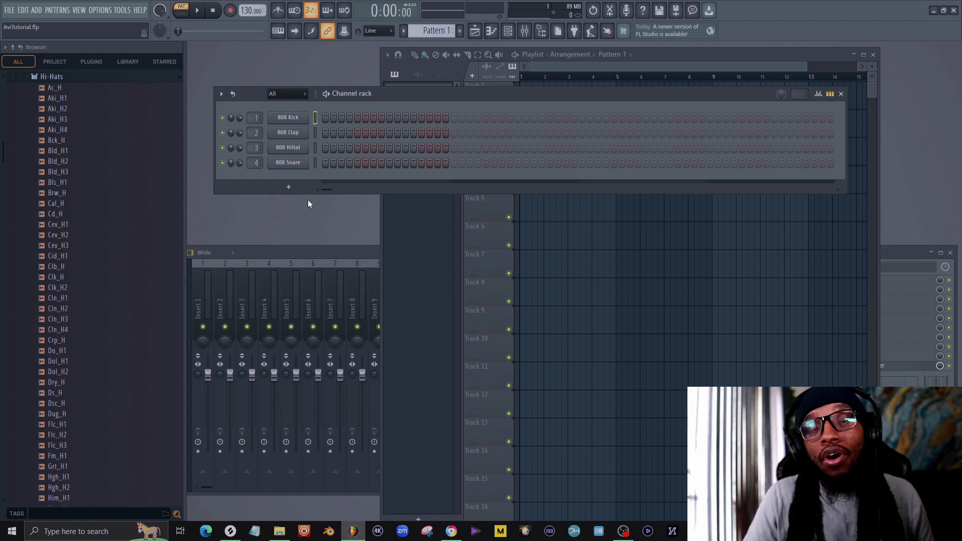
- Add Maschine 2 [64bit] as a new channel in FL Studio's Channel rack
{"action": "left_click", "coordinate": [288, 187]}
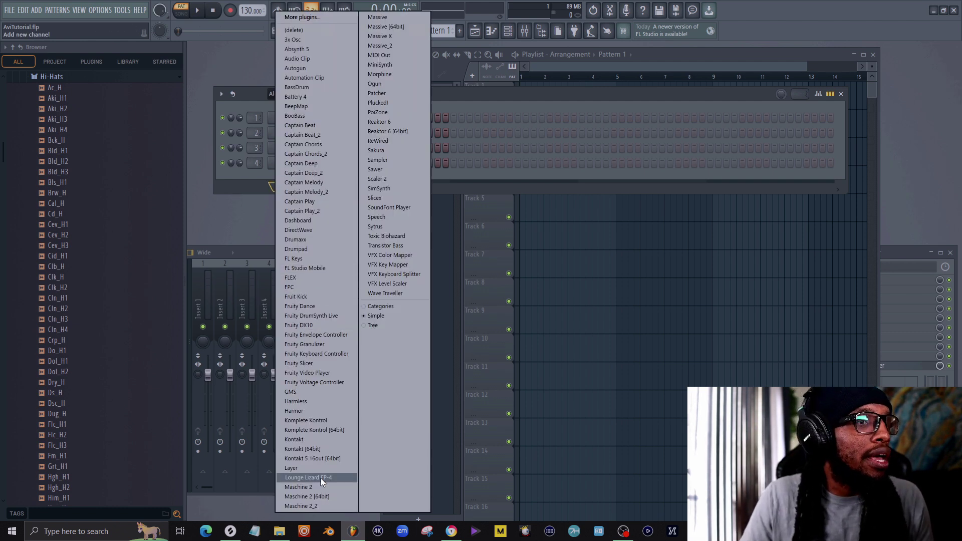
{"action": "left_click", "coordinate": [327, 497]}
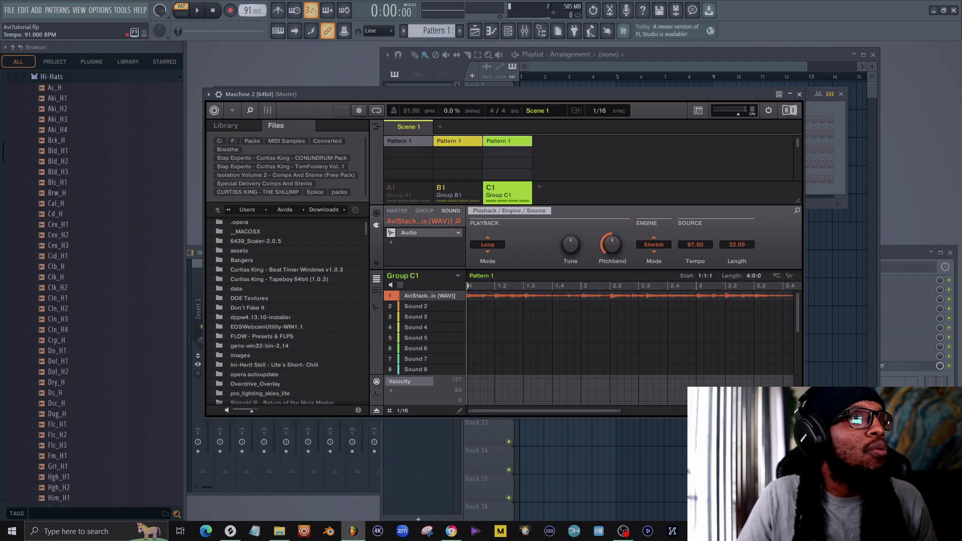
- In song mode, paint Pattern 1 at the start of Track 1 and stretch it to four bars
{"action": "left_click", "coordinate": [185, 13]}
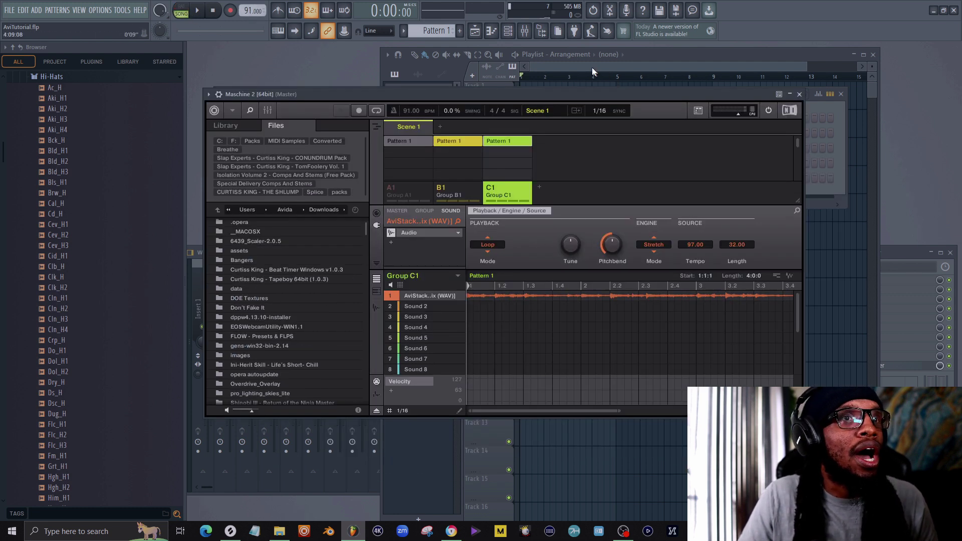
{"action": "left_click", "coordinate": [644, 53]}
{"action": "left_click", "coordinate": [531, 96]}
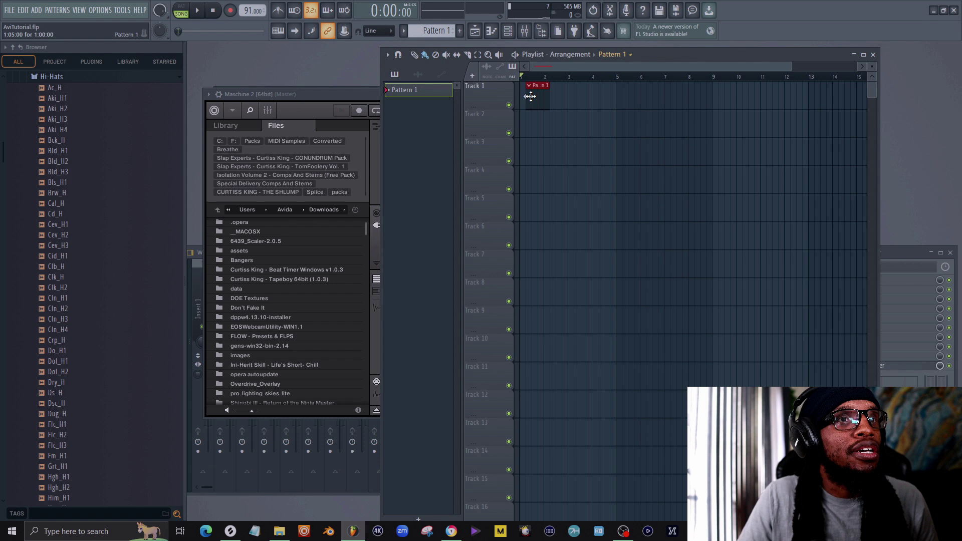
{"action": "left_click_drag", "start_coordinate": [570, 104], "coordinate": [615, 105]}
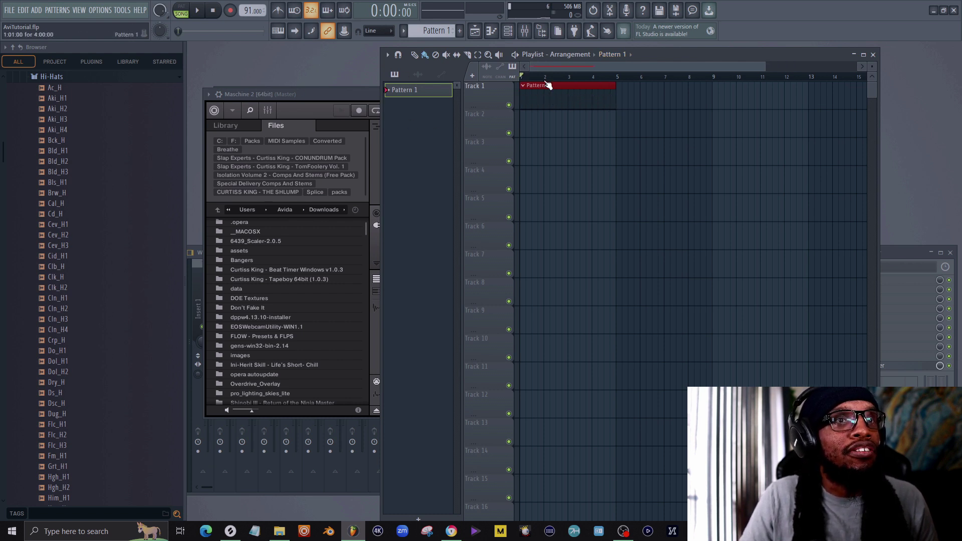
- Play the arrangement to hear the Maschine loop, then stop playback
{"action": "left_click", "coordinate": [327, 95]}
{"action": "key", "text": "space"}
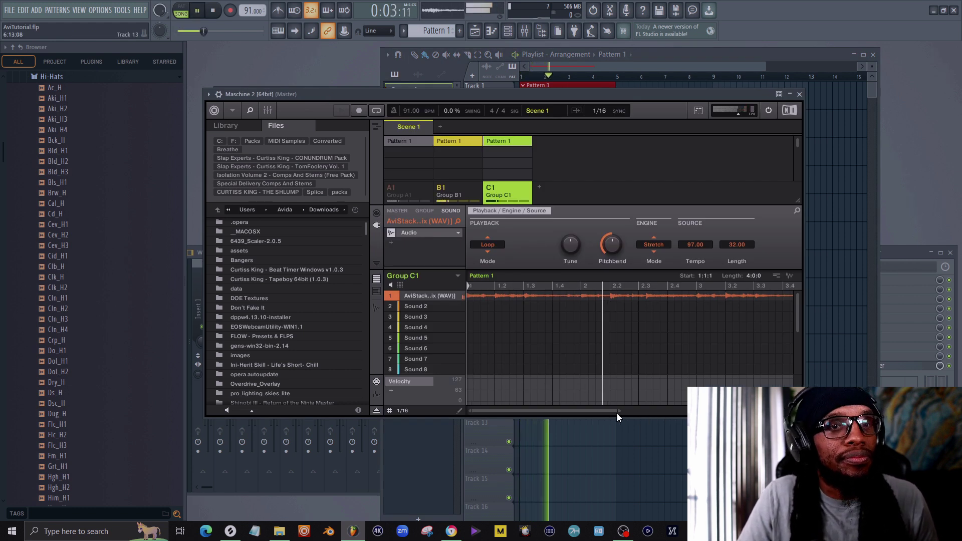
{"action": "left_click_drag", "start_coordinate": [619, 411], "coordinate": [716, 411]}
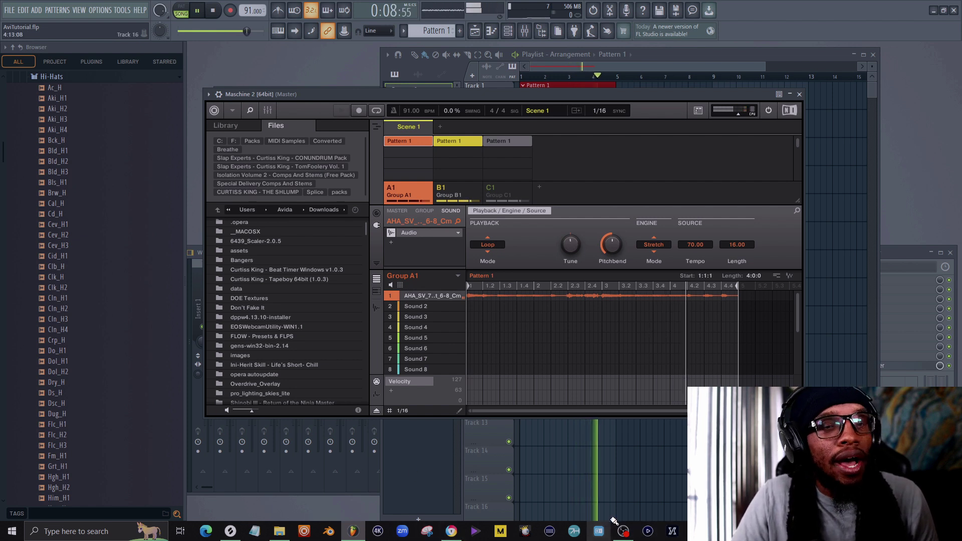
{"action": "key", "text": "space"}
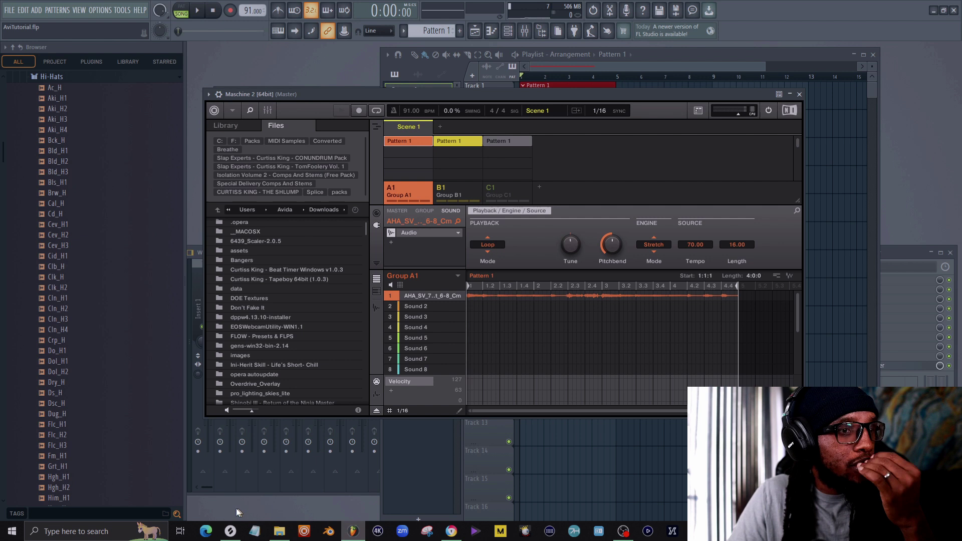
- Preview the AHA_SV_80 C minor melody loop from the Soul Survivor pack and add it to the library
{"action": "left_click", "coordinate": [231, 532]}
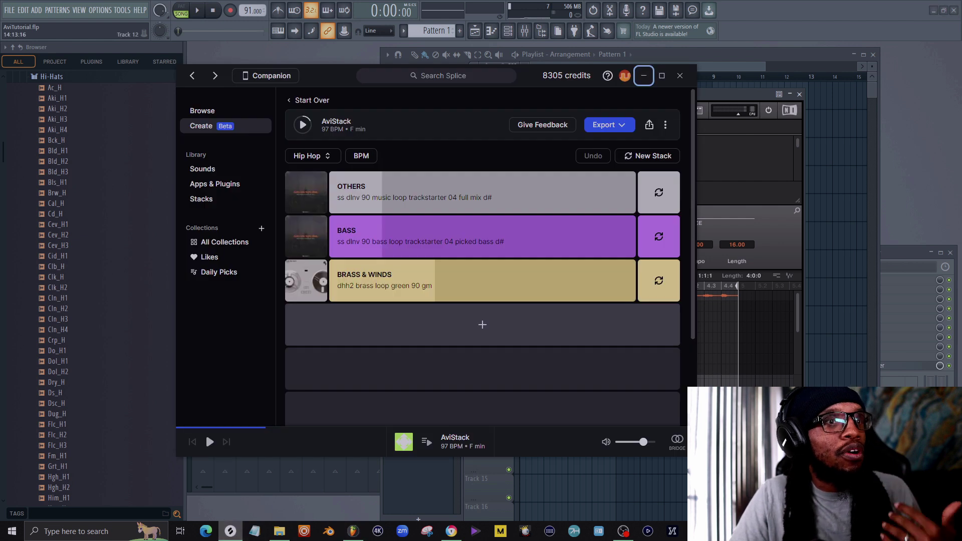
{"action": "left_click", "coordinate": [218, 169]}
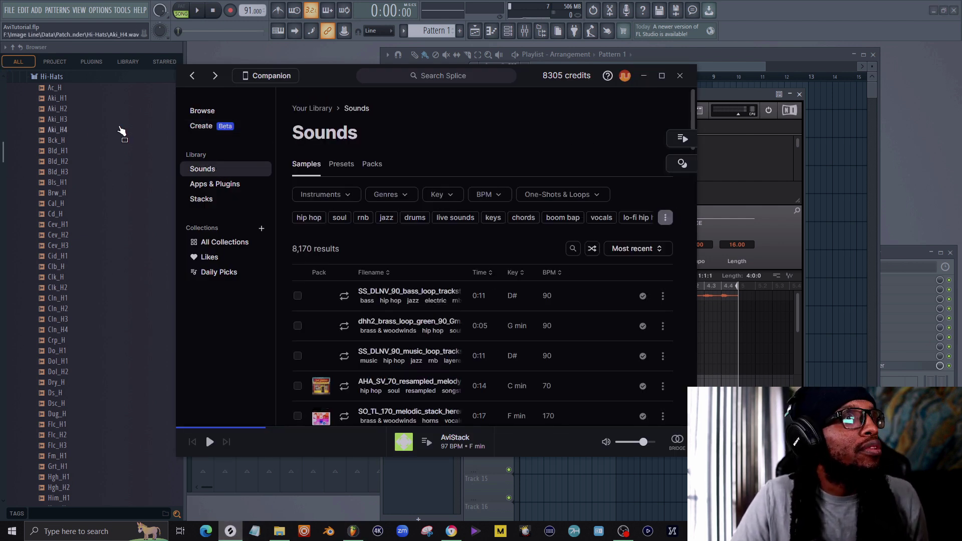
{"action": "left_click", "coordinate": [204, 113]}
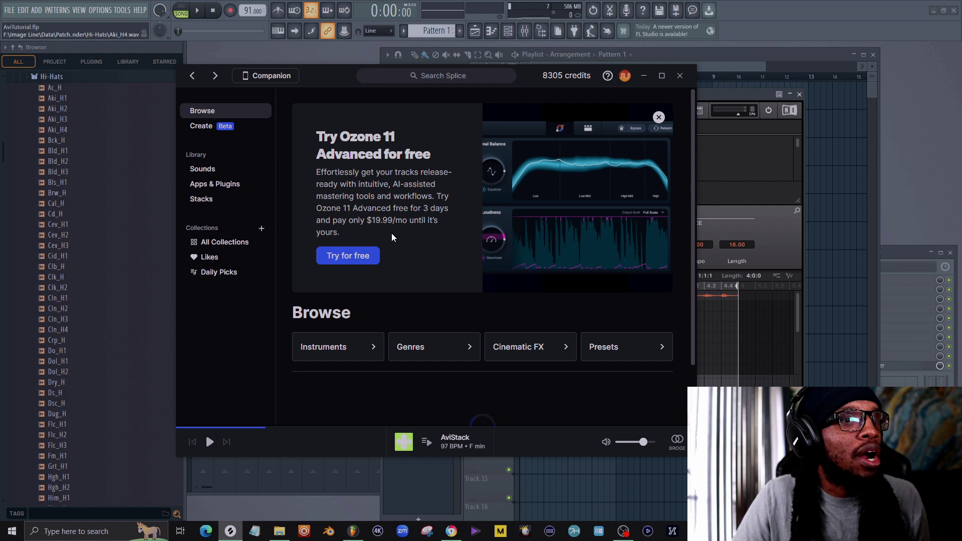
{"action": "scroll", "coordinate": [391, 237], "scroll_direction": "down", "scroll_amount": 3}
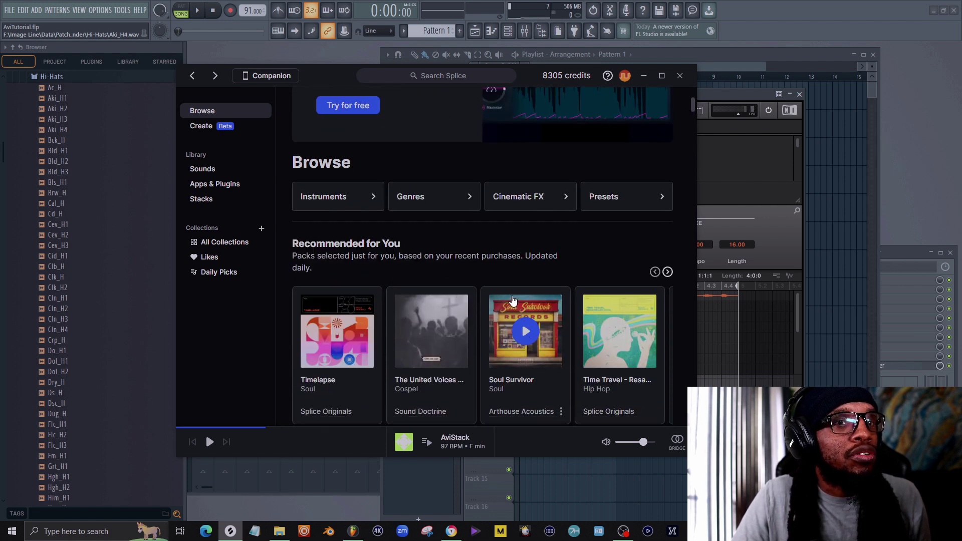
{"action": "left_click", "coordinate": [512, 299]}
{"action": "scroll", "coordinate": [379, 299], "scroll_direction": "down", "scroll_amount": 5}
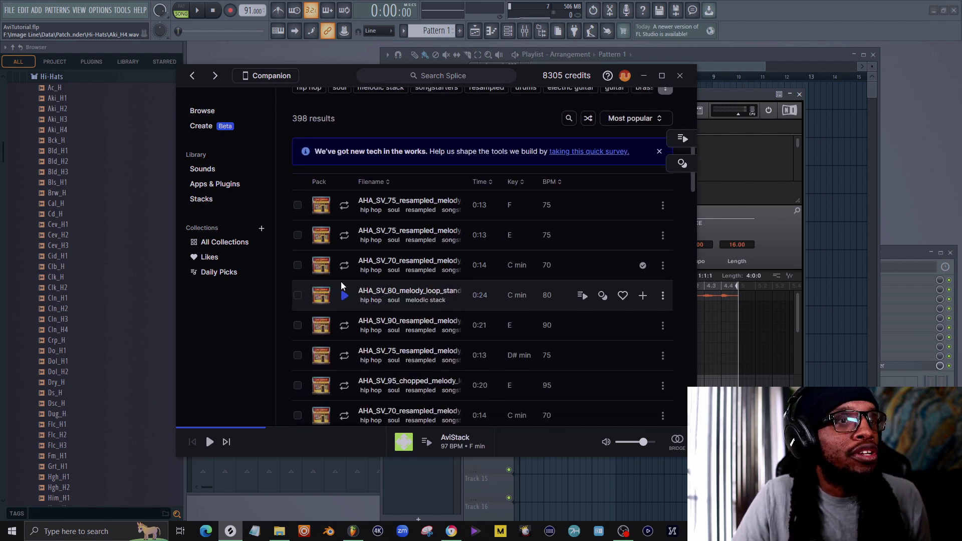
{"action": "left_click", "coordinate": [344, 296]}
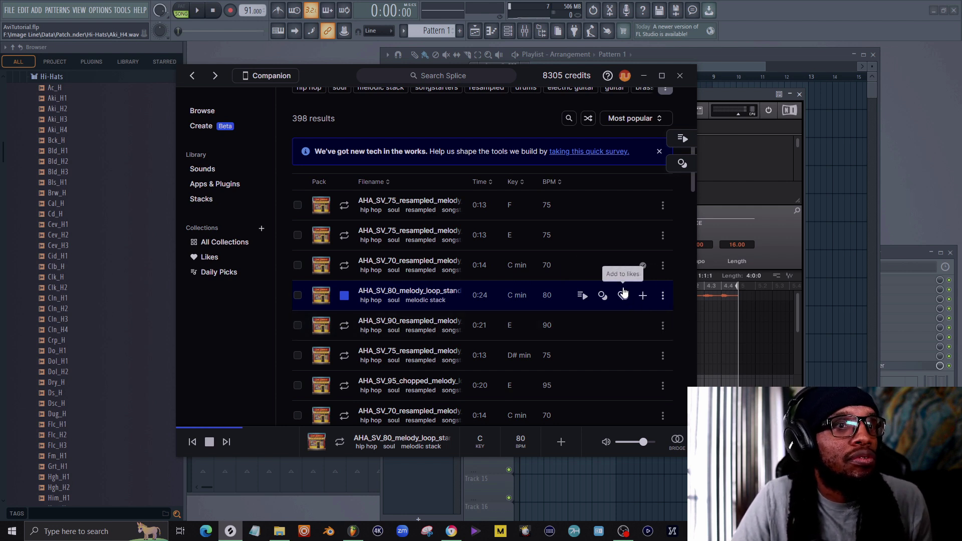
{"action": "left_click", "coordinate": [644, 298]}
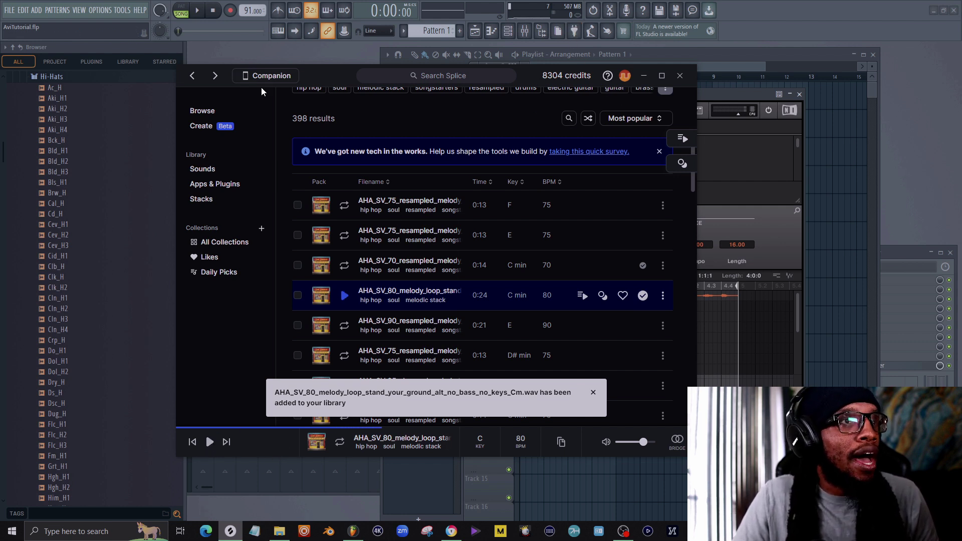
{"action": "left_click_drag", "start_coordinate": [336, 71], "coordinate": [580, 43]}
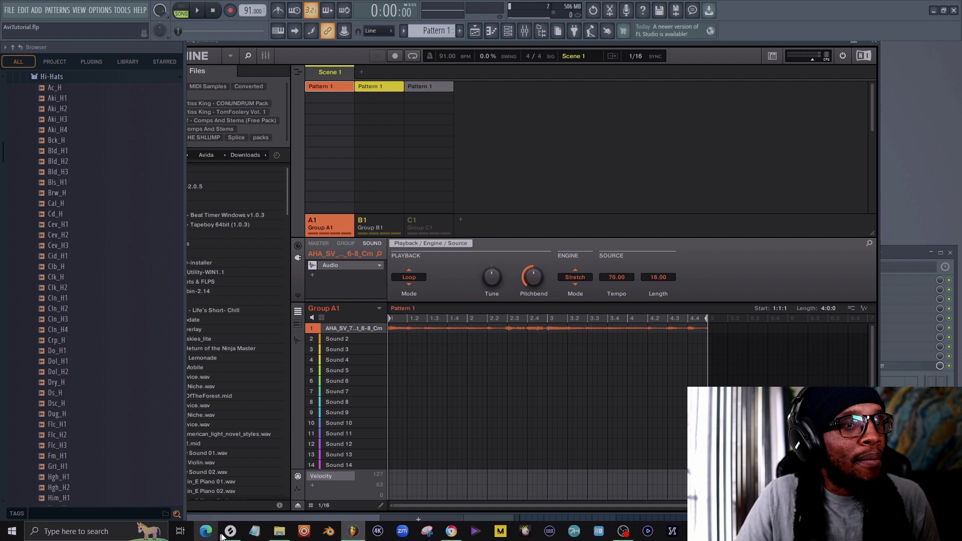
- Load the AHA_SV_80 melody sample from Splice onto Group A1's Sound 1 and play it back
{"action": "left_click", "coordinate": [230, 531]}
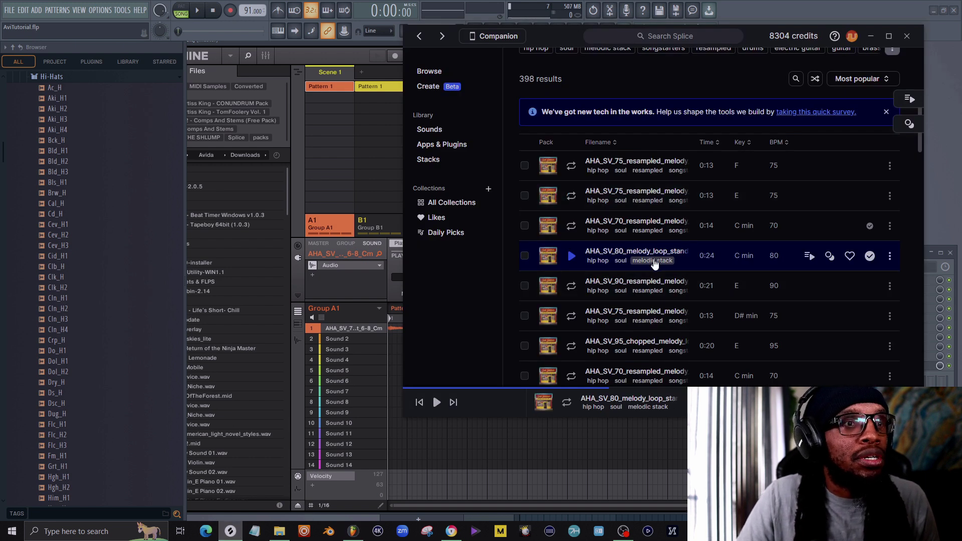
{"action": "left_click_drag", "start_coordinate": [654, 264], "coordinate": [349, 325]}
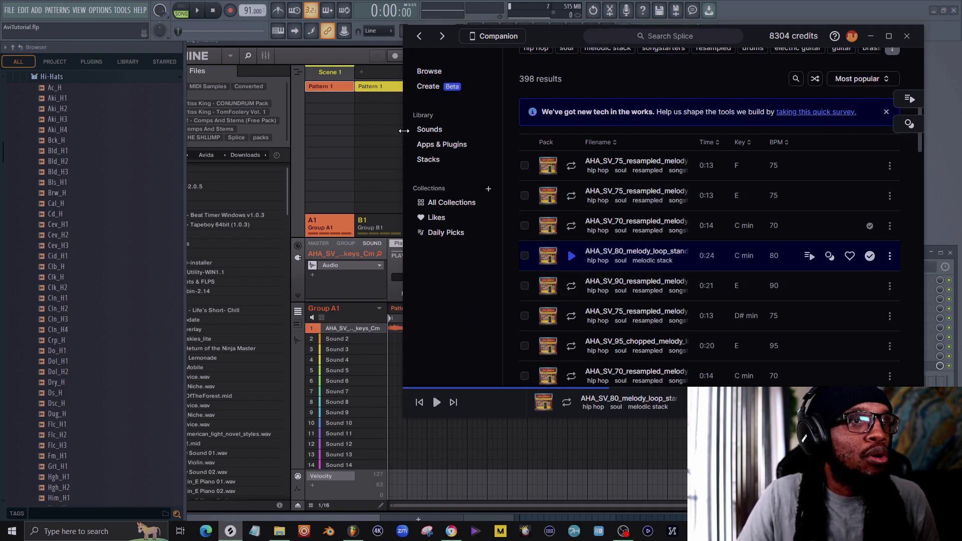
{"action": "left_click", "coordinate": [357, 55]}
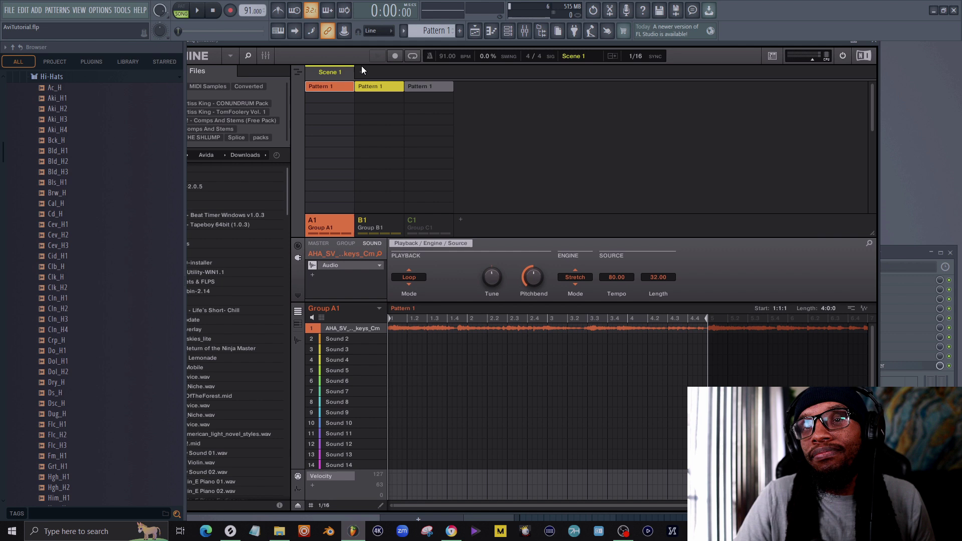
{"action": "key", "text": "space"}
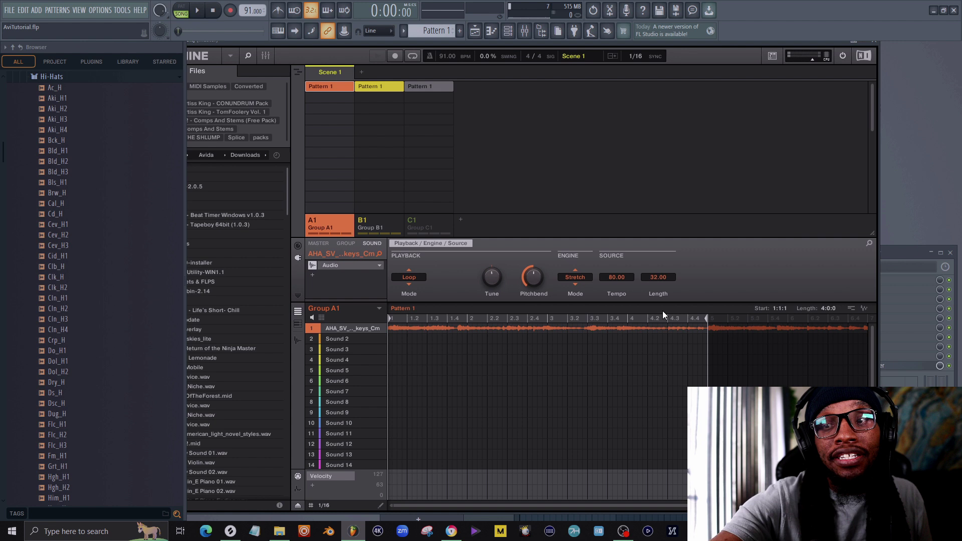
{"action": "key", "text": "space"}
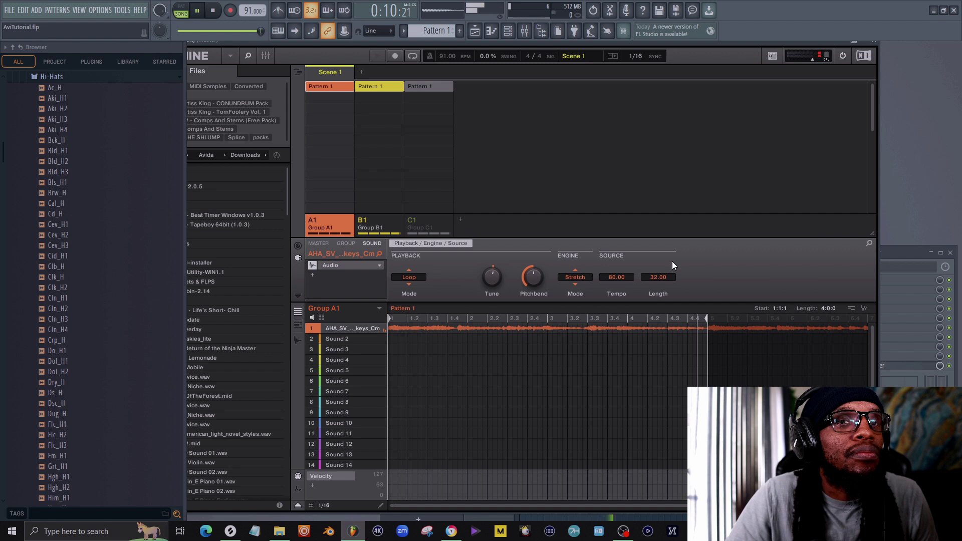
{"action": "key", "text": "space"}
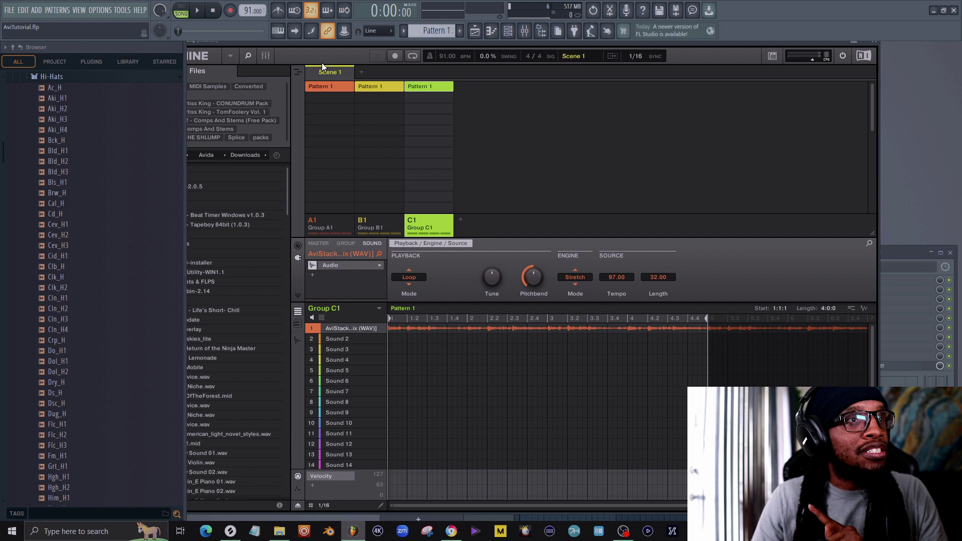
- Open Maschine's main menu and go to File > Open Recent
{"action": "left_click", "coordinate": [229, 55]}
{"action": "mouse_move", "coordinate": [252, 72]}
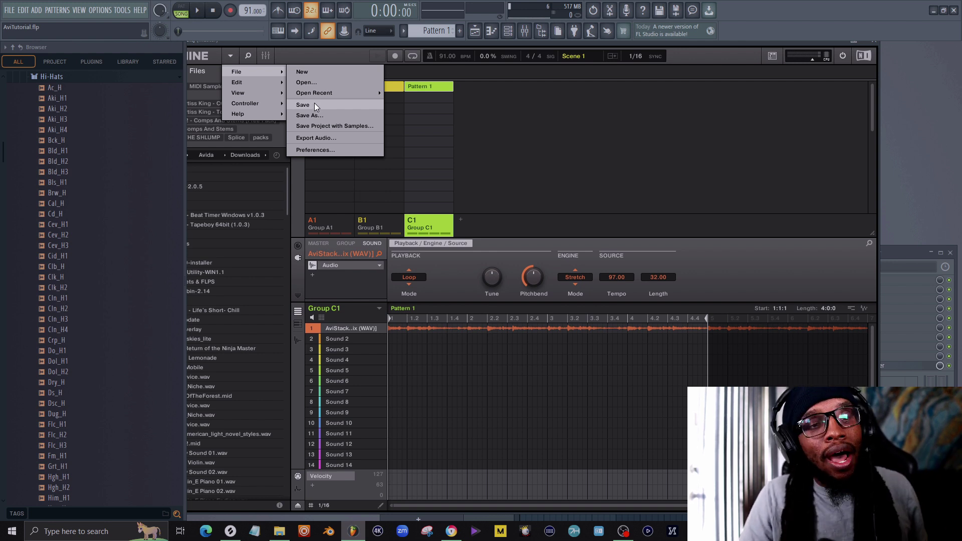
{"action": "mouse_move", "coordinate": [315, 96]}
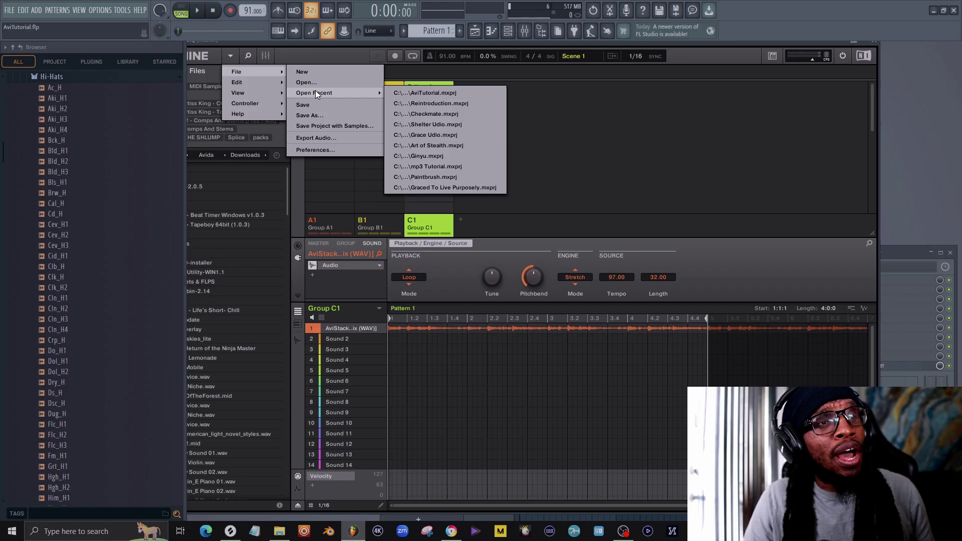